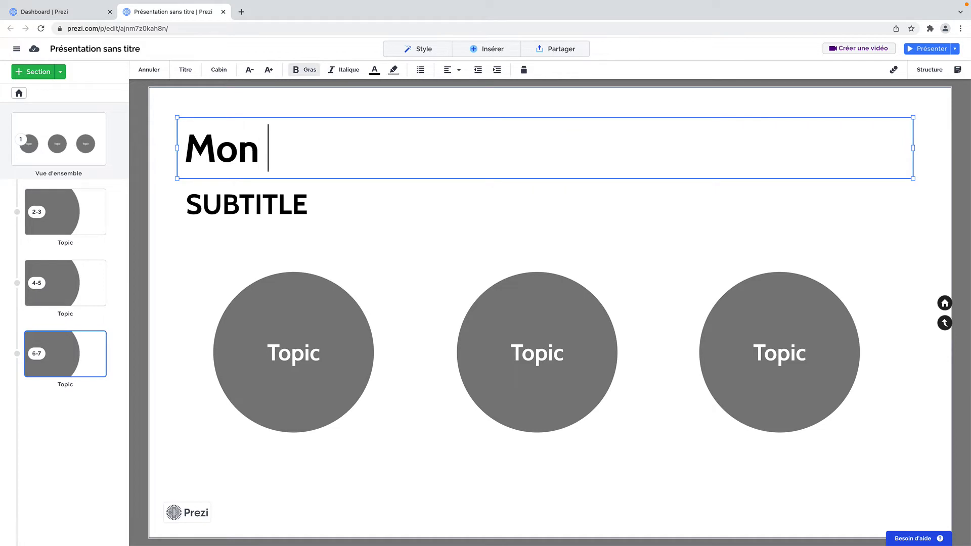
Complete the title as "Mon Portfolio" and replace the subtitle placeholder with the author's full name
text(tfolio)
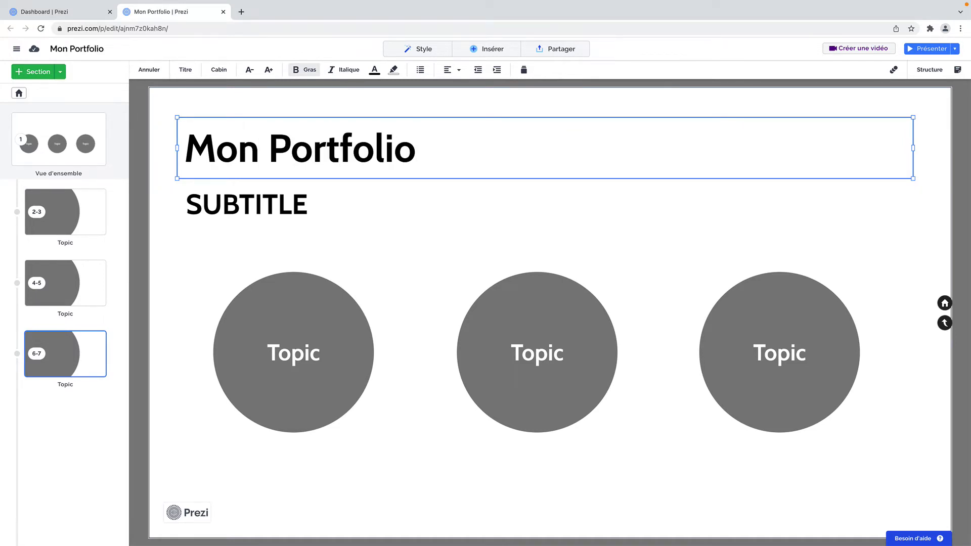
click(280, 201)
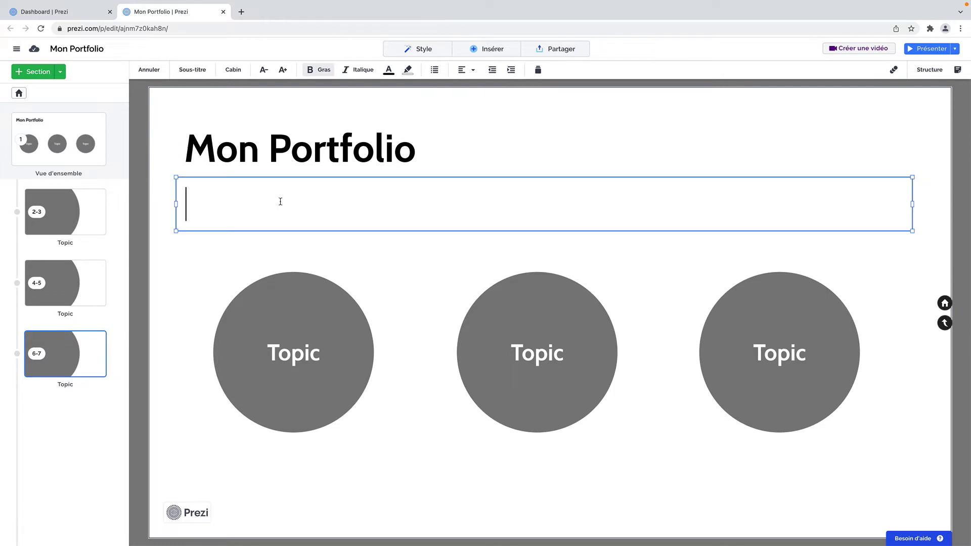
text(Philippe Piekoszewski-Cuq)
click(405, 273)
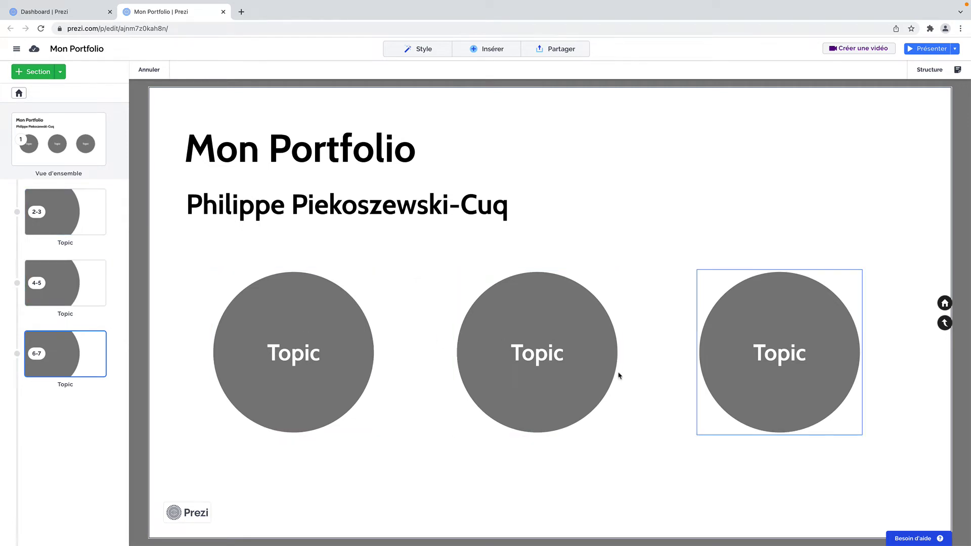
Replace the placeholder label of the first topic circle with "AXE 1"
click(344, 360)
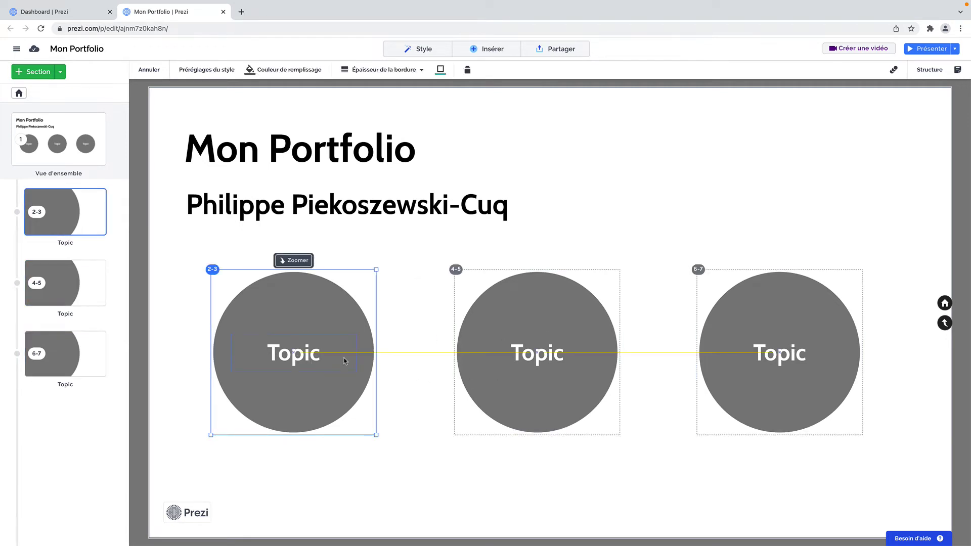
click(315, 356)
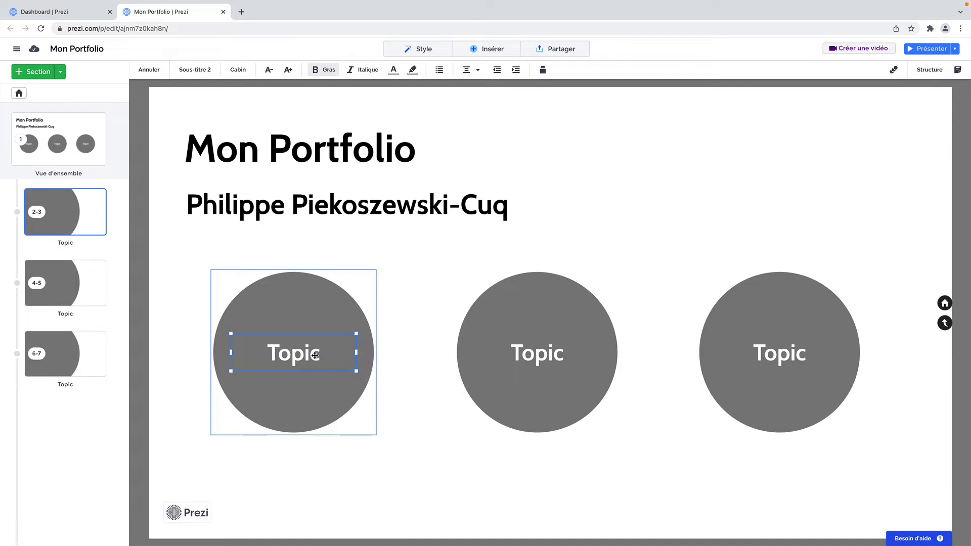
drag(319, 354, 250, 353)
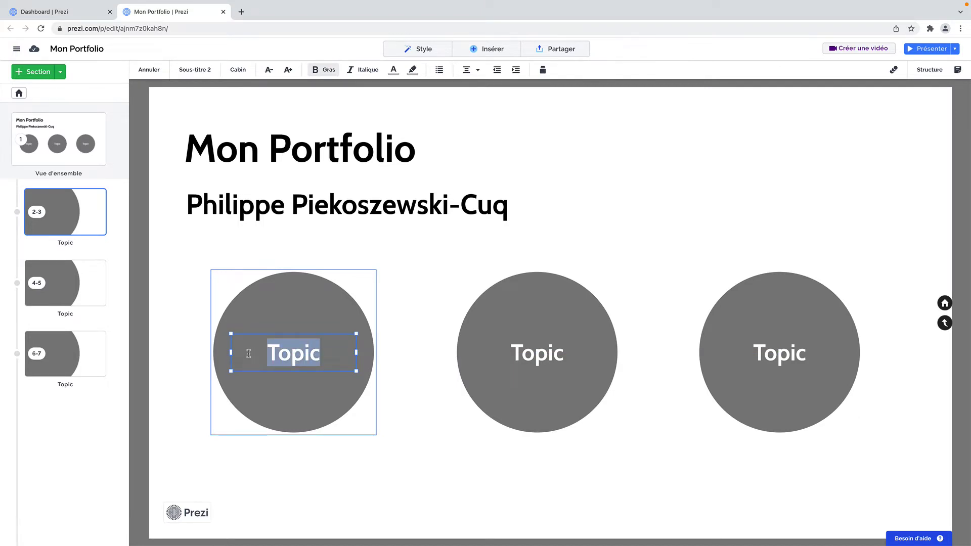
text(AXE 1)
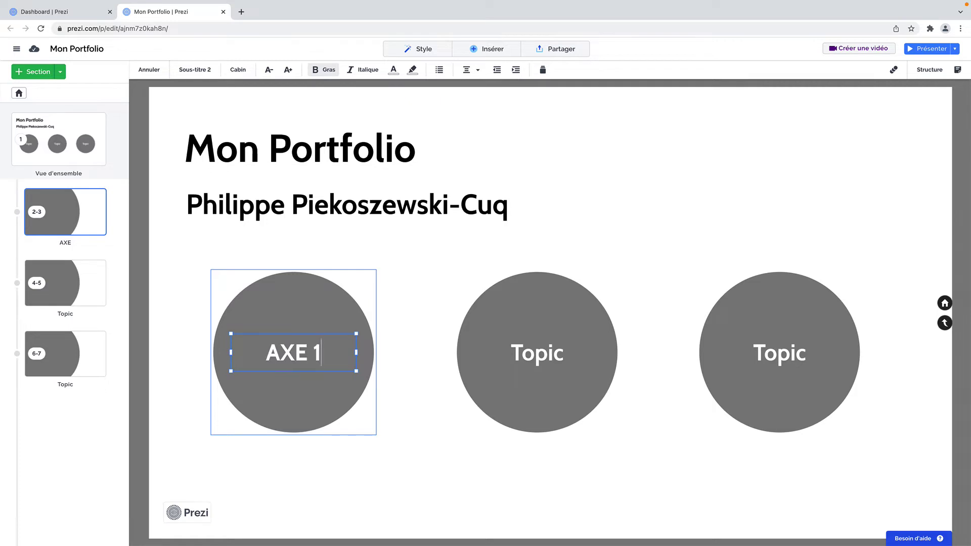
Replace the placeholder label of the middle topic circle with "AXE 2"
click(557, 329)
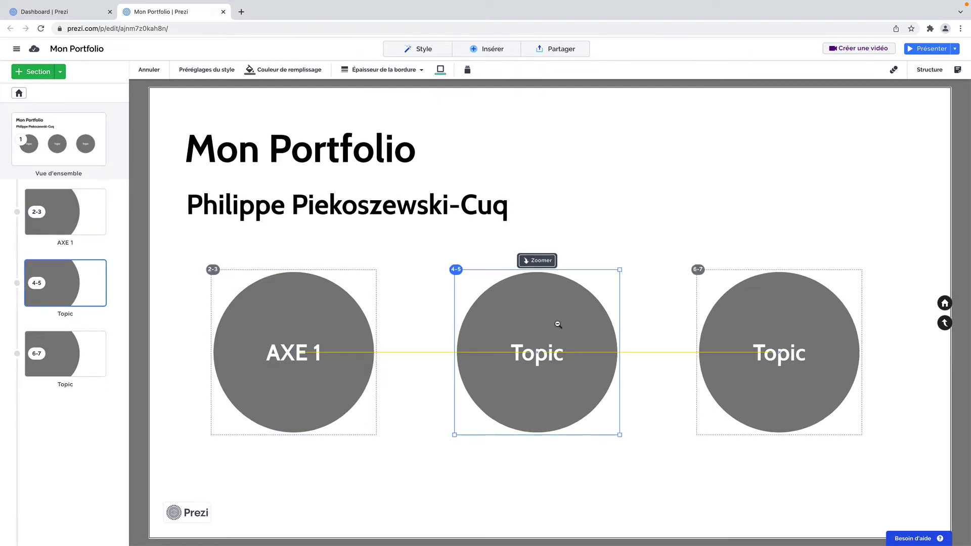
click(550, 356)
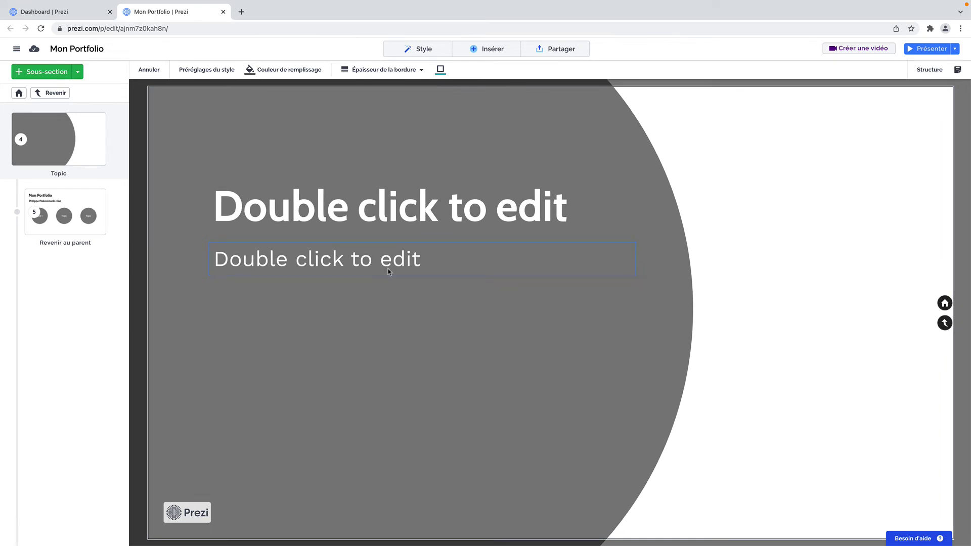
click(53, 94)
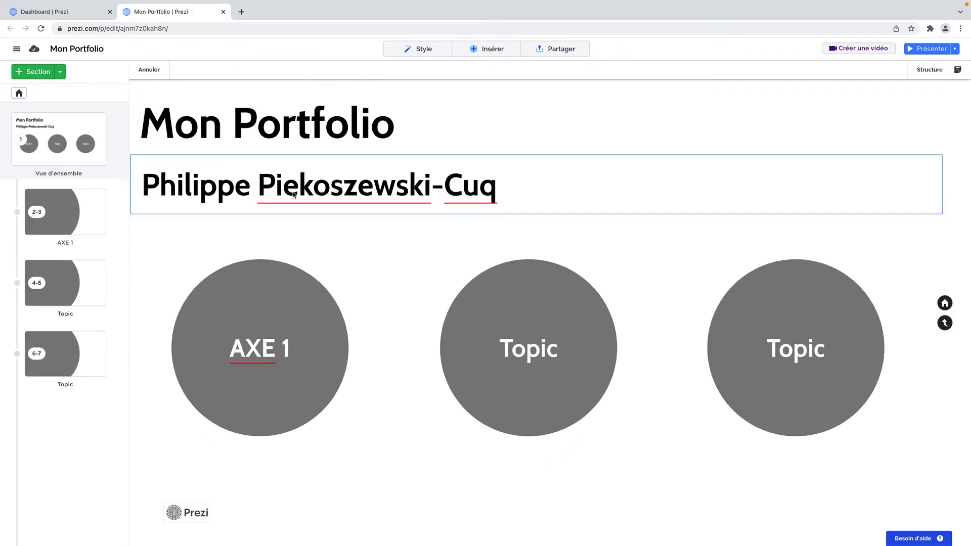
click(516, 307)
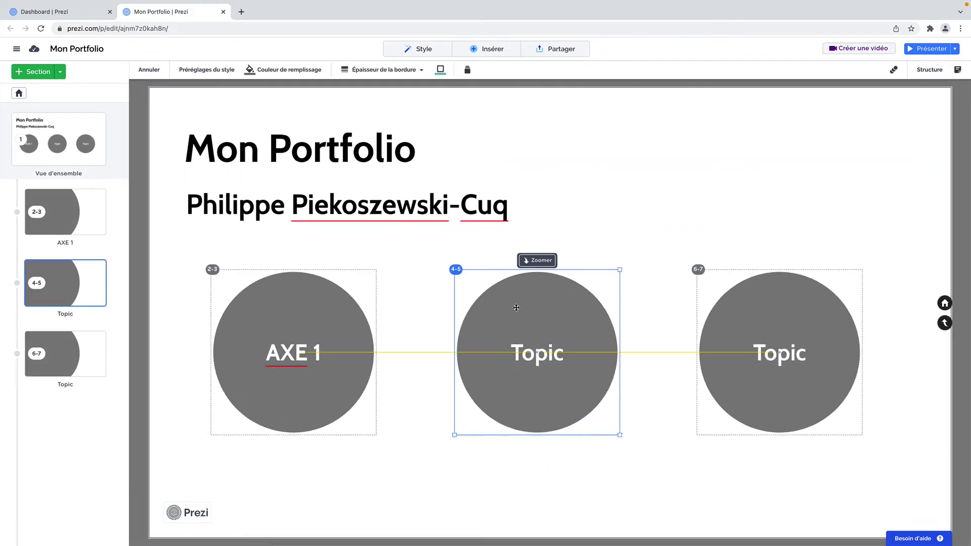
click(559, 359)
drag(561, 356, 496, 355)
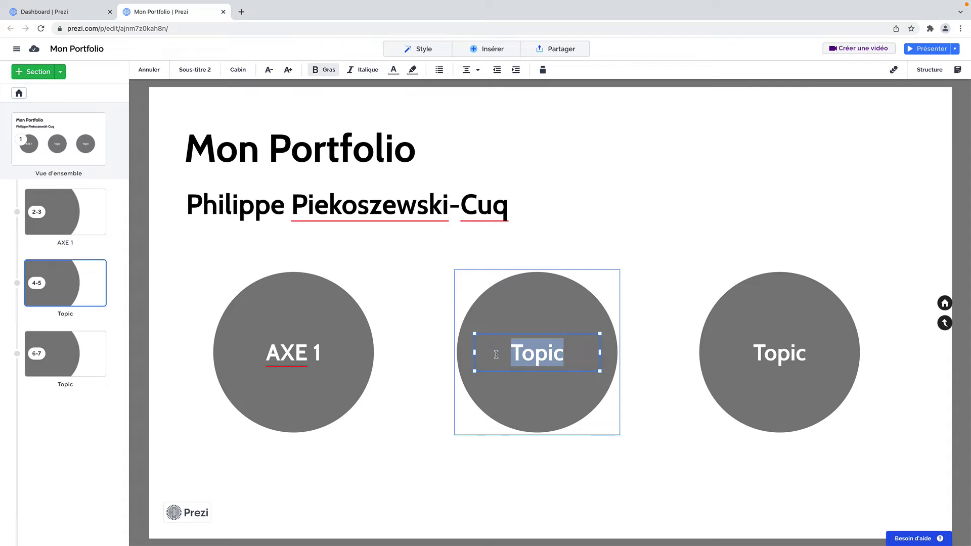
text(AXE 2)
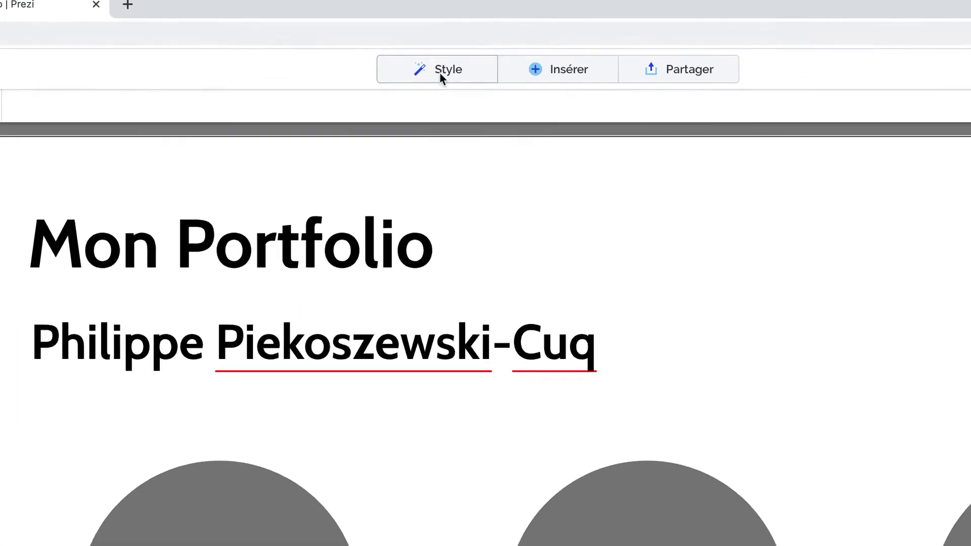
Set the presentation's background to the free white image with the hexagonal line pattern
click(419, 52)
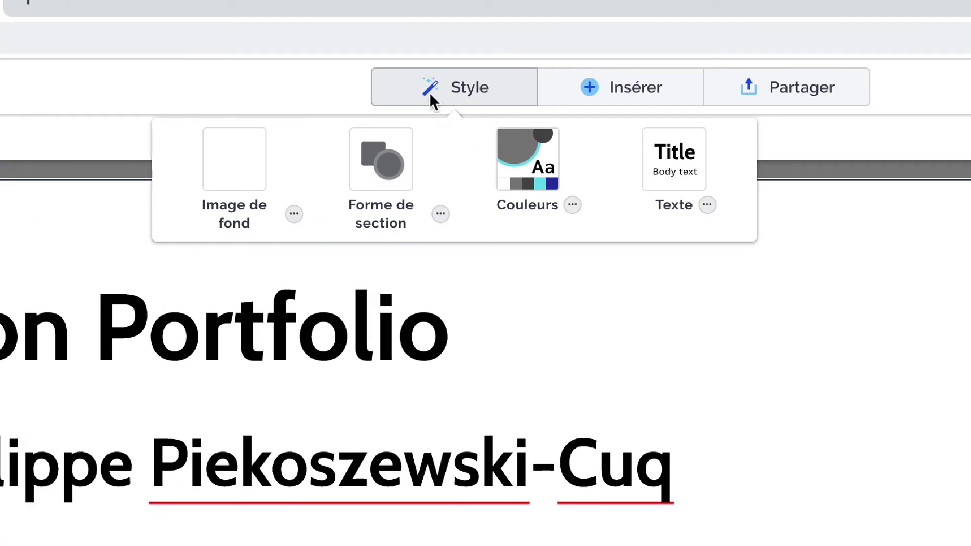
click(294, 214)
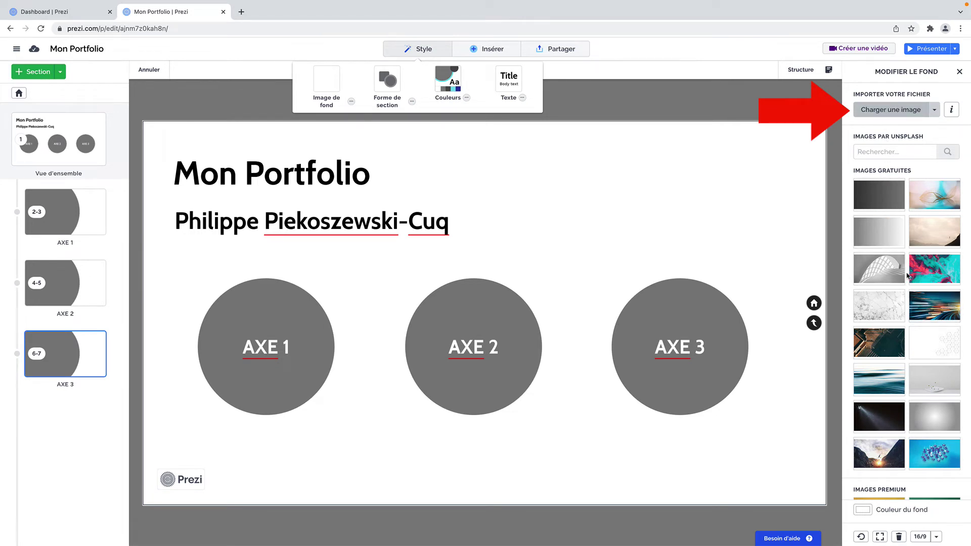
click(935, 345)
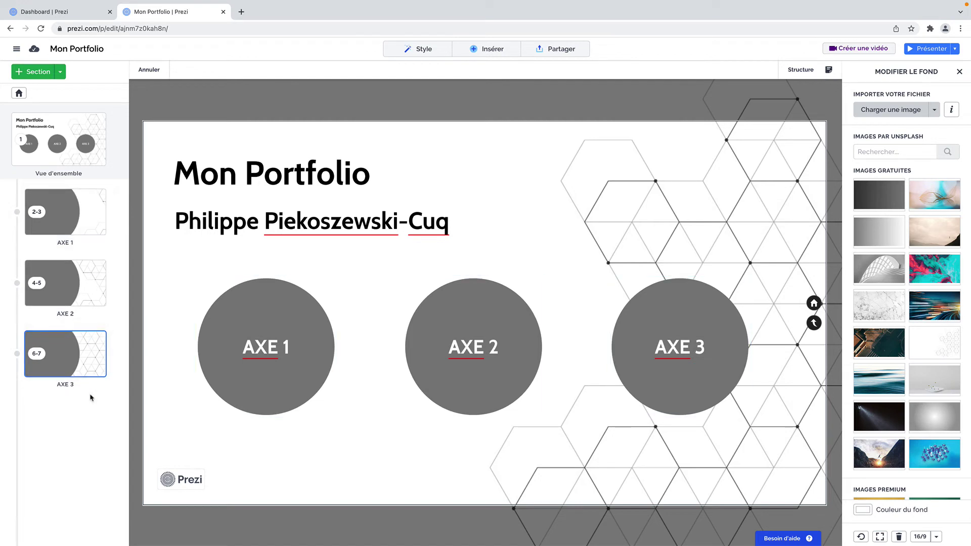
Change the section shape of all topics from circles to the 3D rectangular speech bubble
click(424, 53)
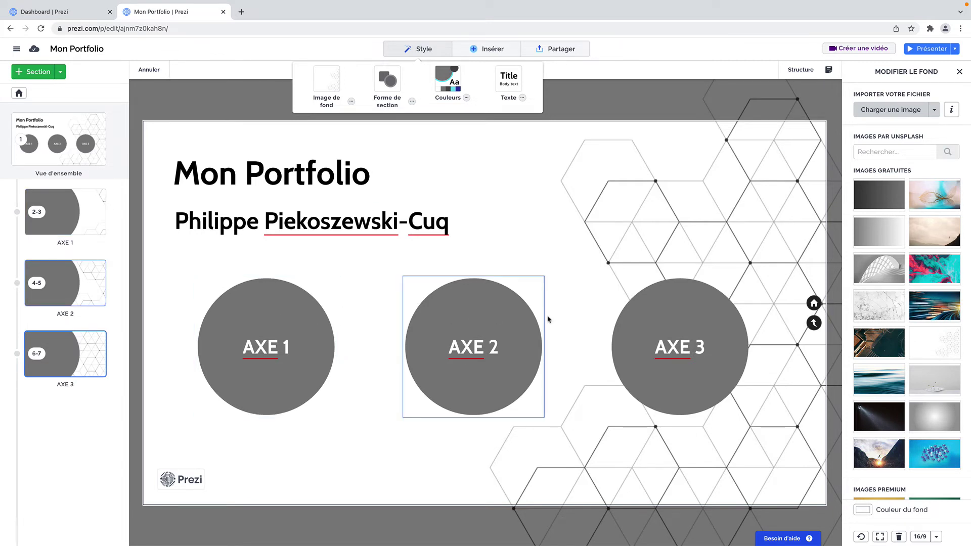
click(412, 102)
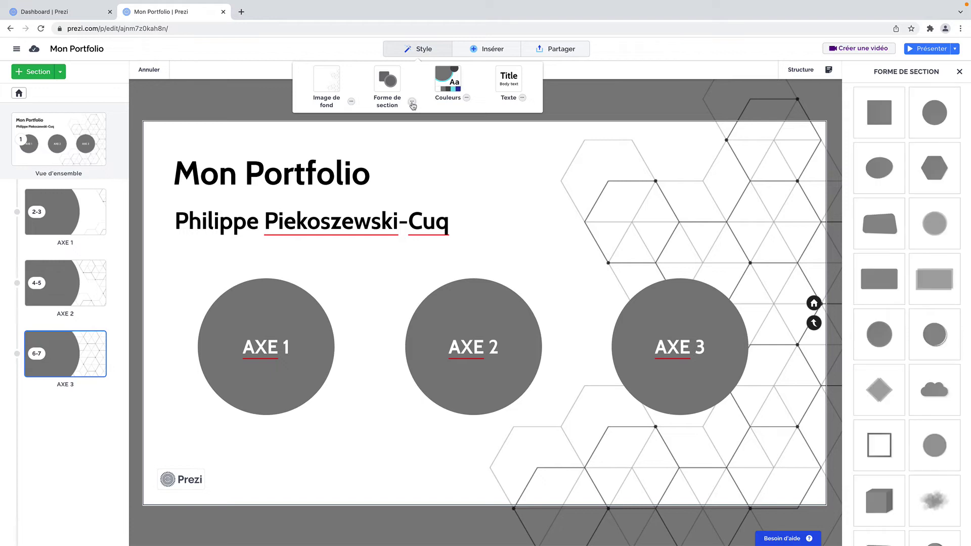
scroll(924, 258, down, 5)
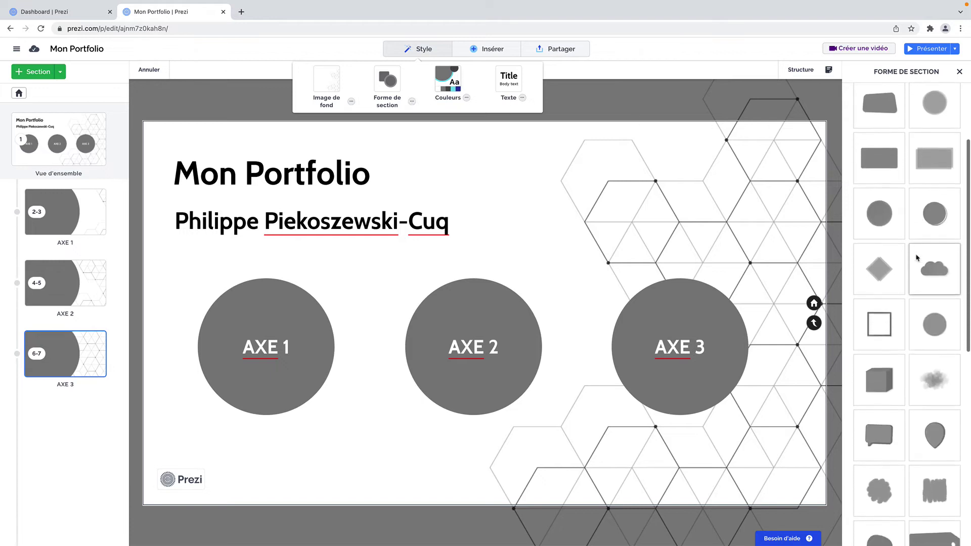
scroll(918, 261, down, 1)
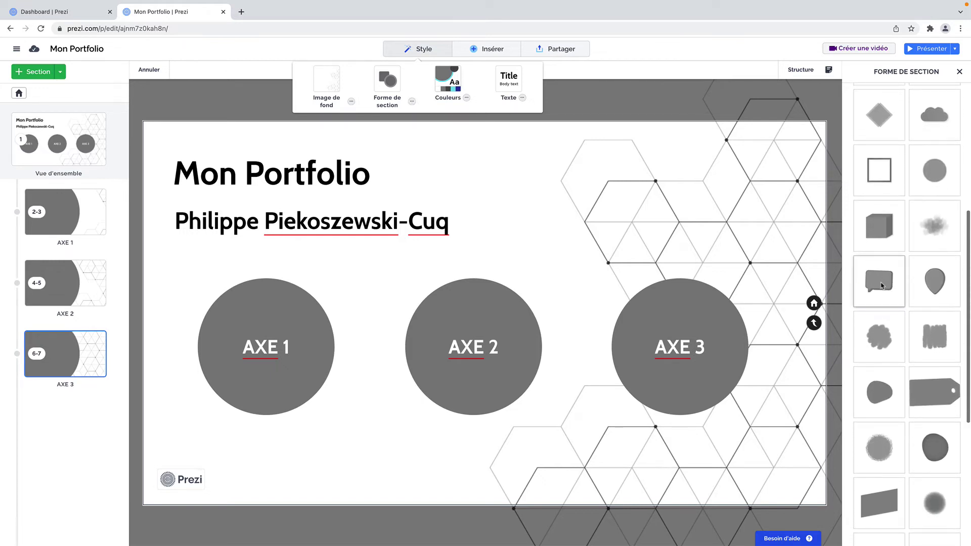
click(881, 285)
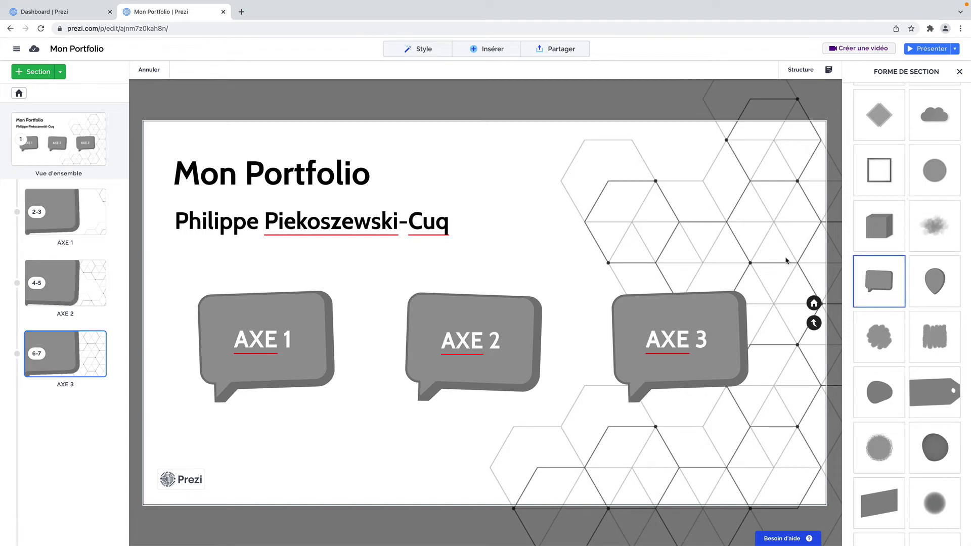
Apply the first default colour palette, with dark blue, light blue and red, to the presentation
click(422, 53)
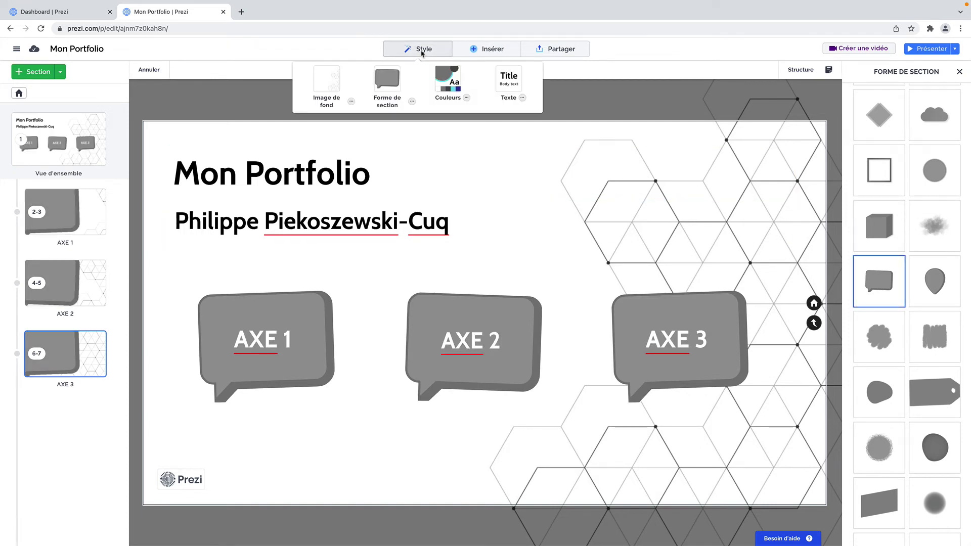
click(466, 99)
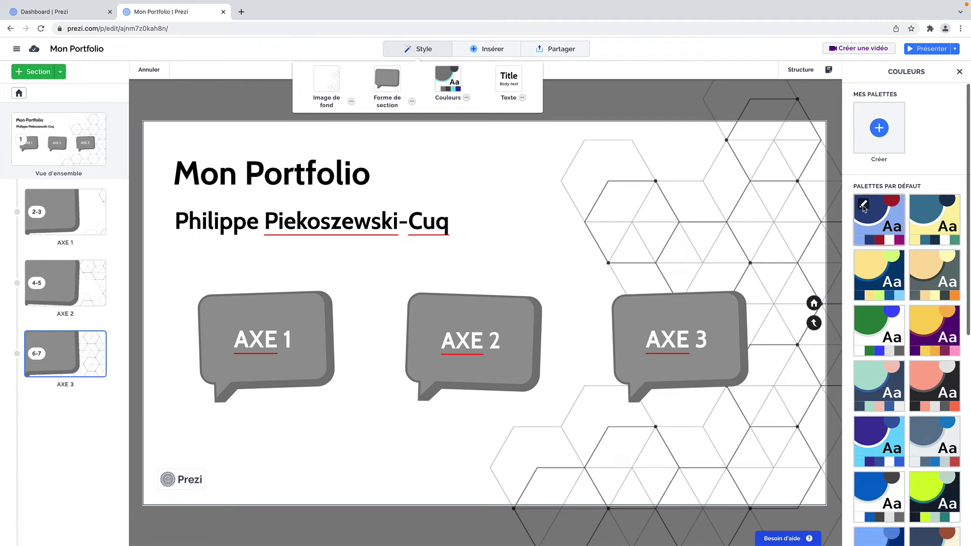
click(876, 224)
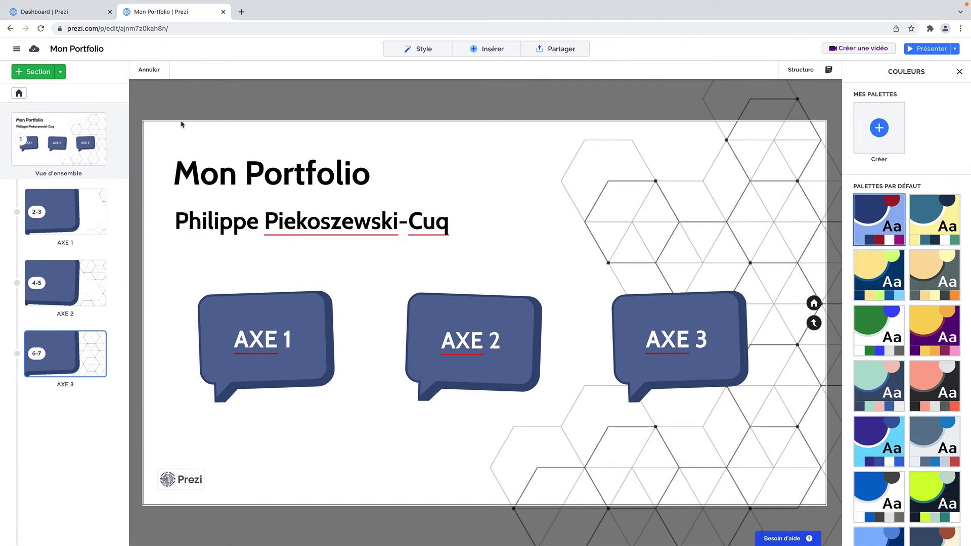
Examine the overview and the AXE 1, AXE 2 and AXE 3 sections, returning to the overview after each one
mouse_move(81, 121)
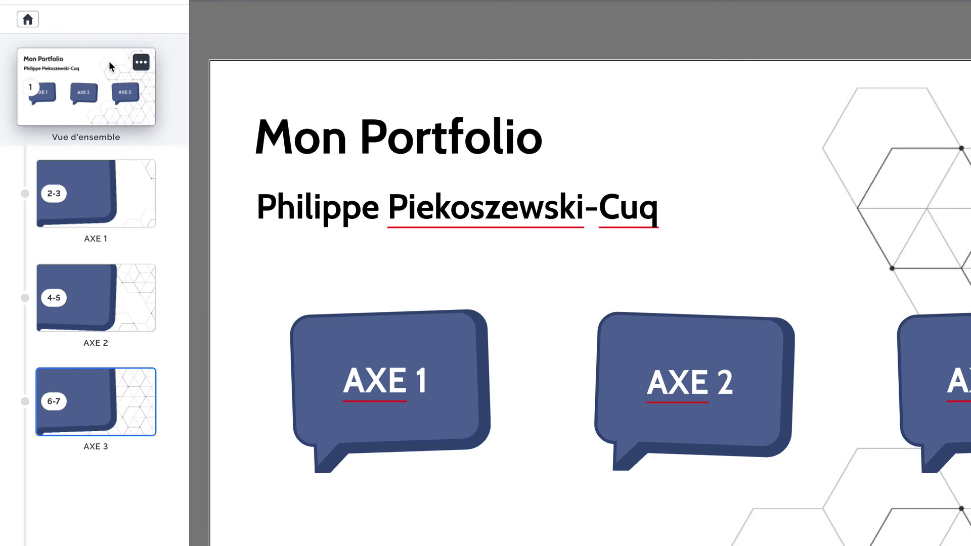
click(99, 198)
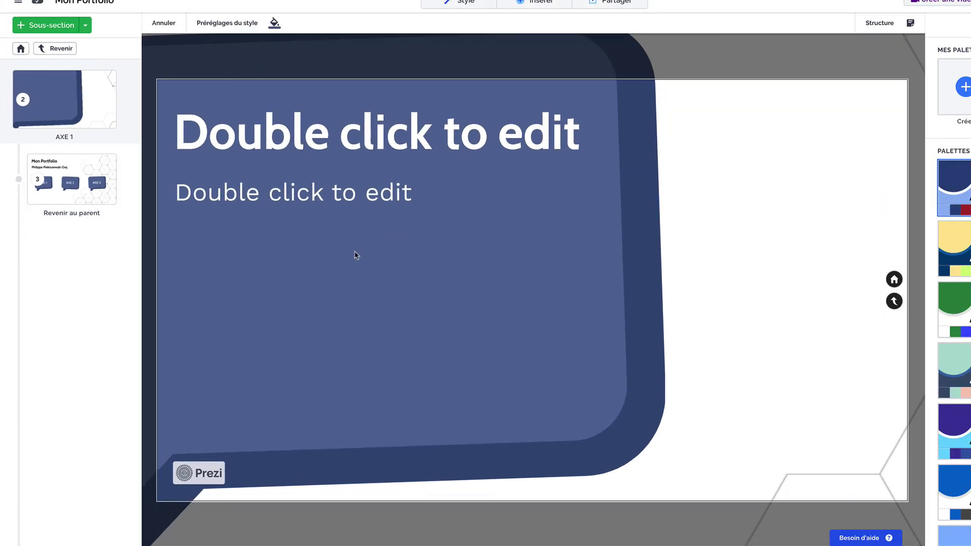
mouse_move(71, 101)
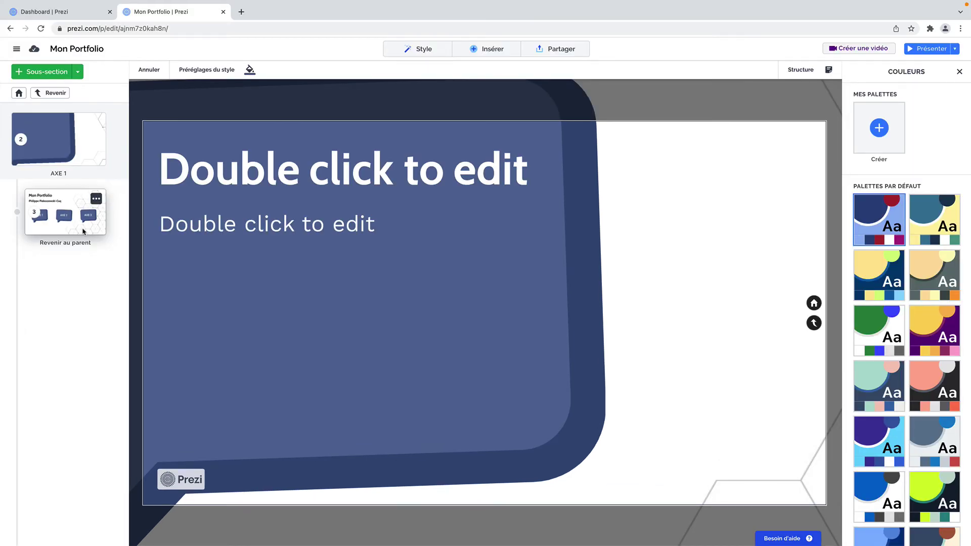
click(84, 232)
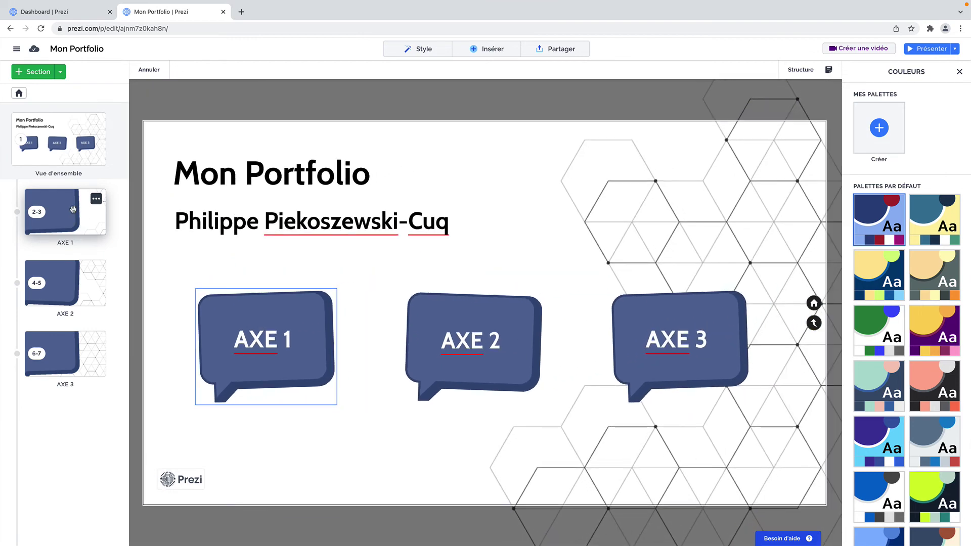
click(59, 284)
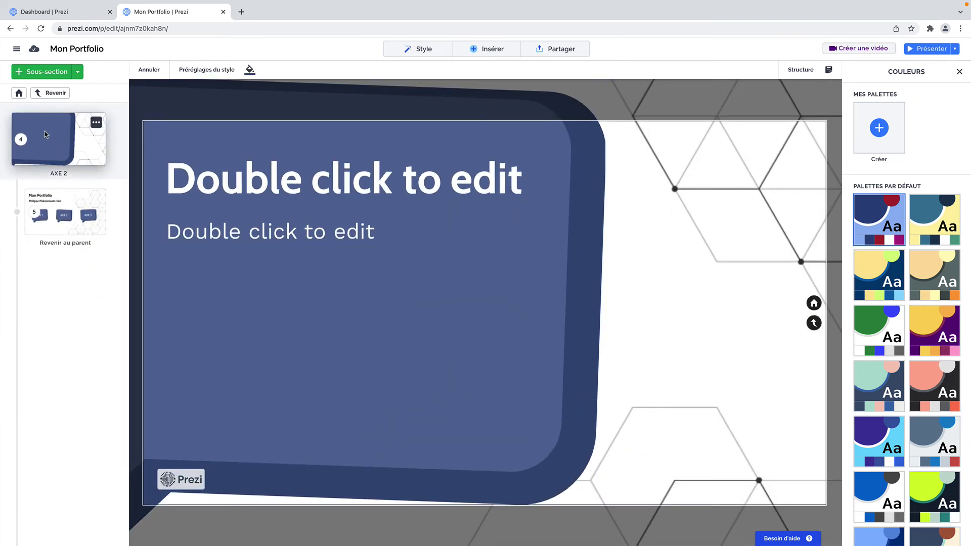
click(64, 202)
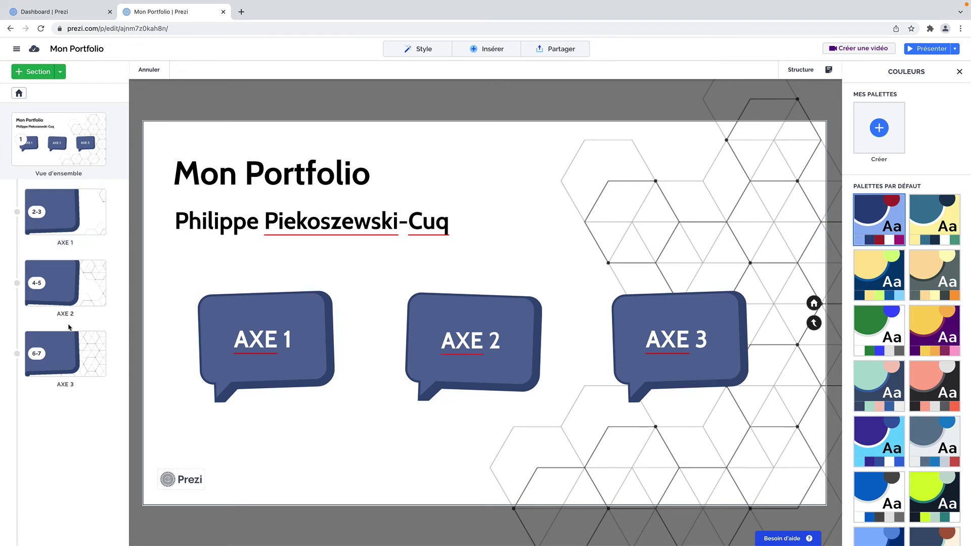
click(60, 354)
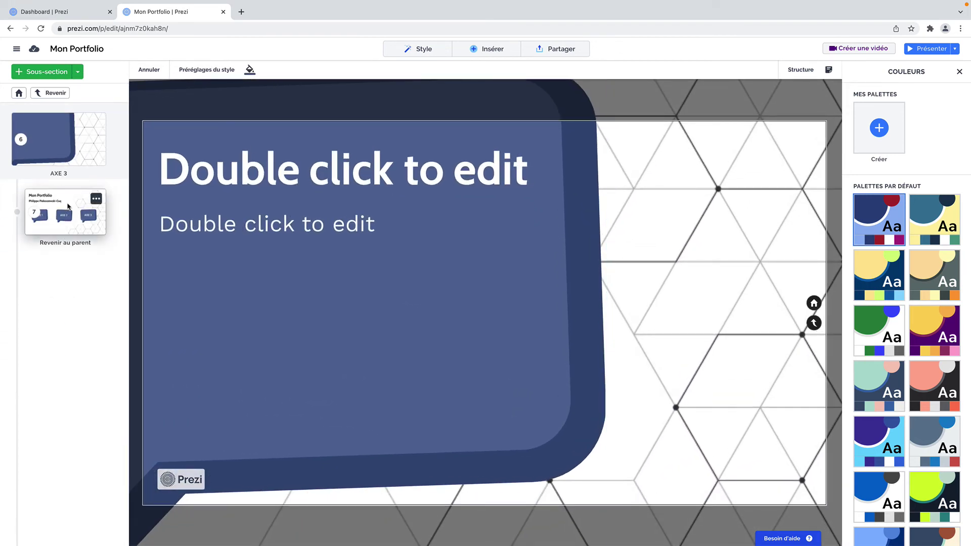
click(73, 206)
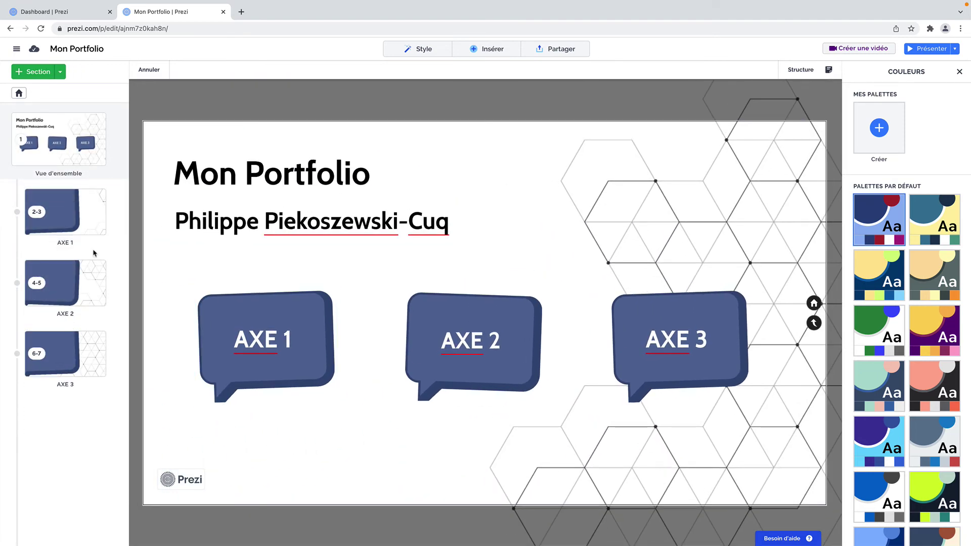
click(84, 129)
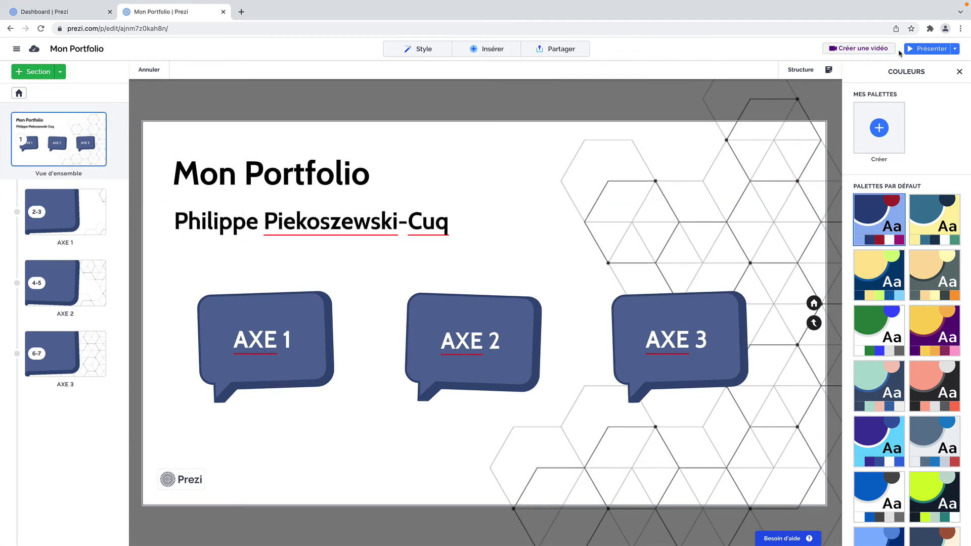
Start presenting the portfolio and zoom into the AXE 1 section from the overview
click(929, 49)
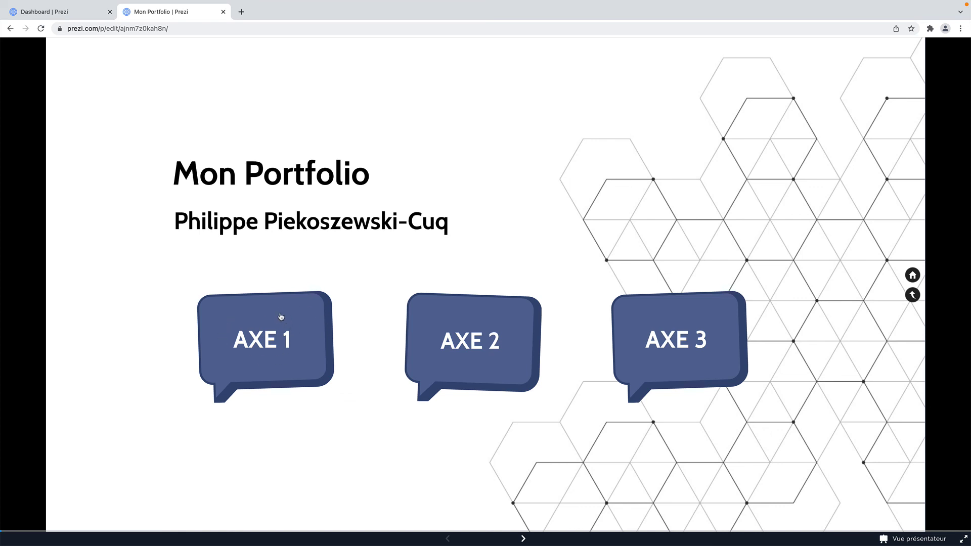
click(267, 343)
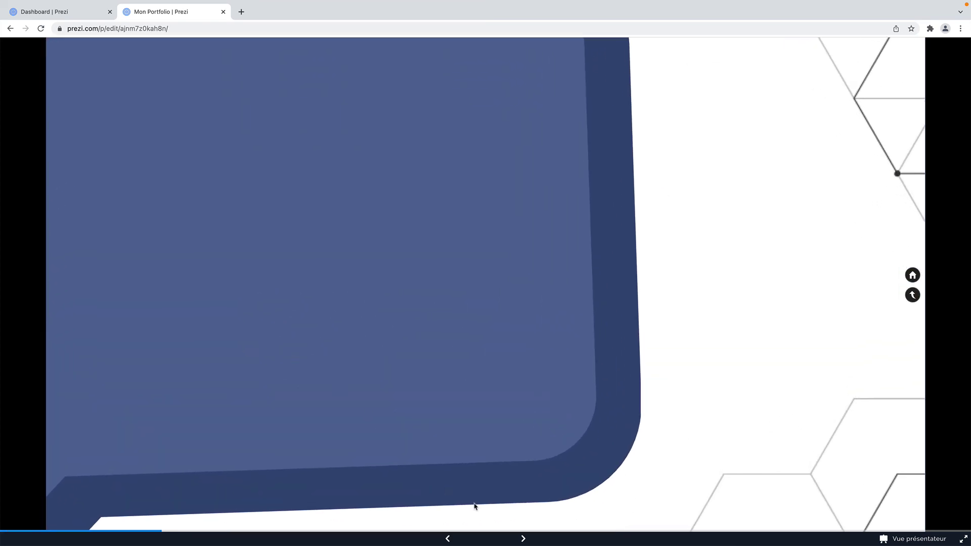
Advance the presentation from AXE 1 through AXE 2 and AXE 3, returning to the overview after each section, and stop presenting
click(523, 539)
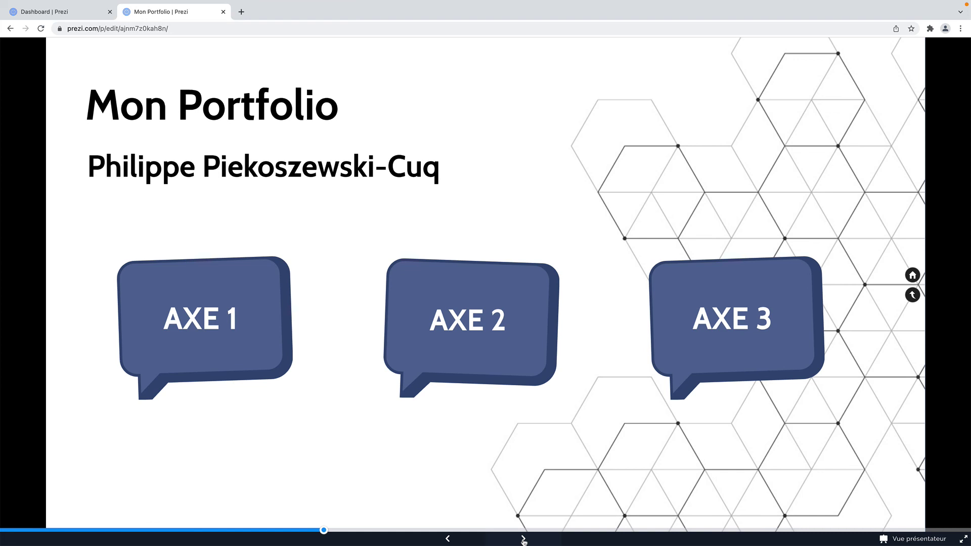
click(523, 539)
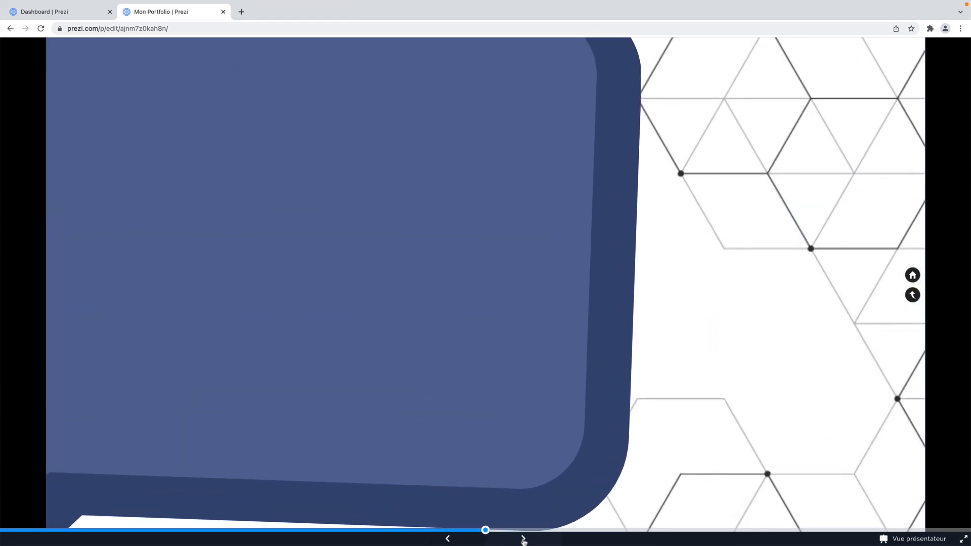
click(524, 539)
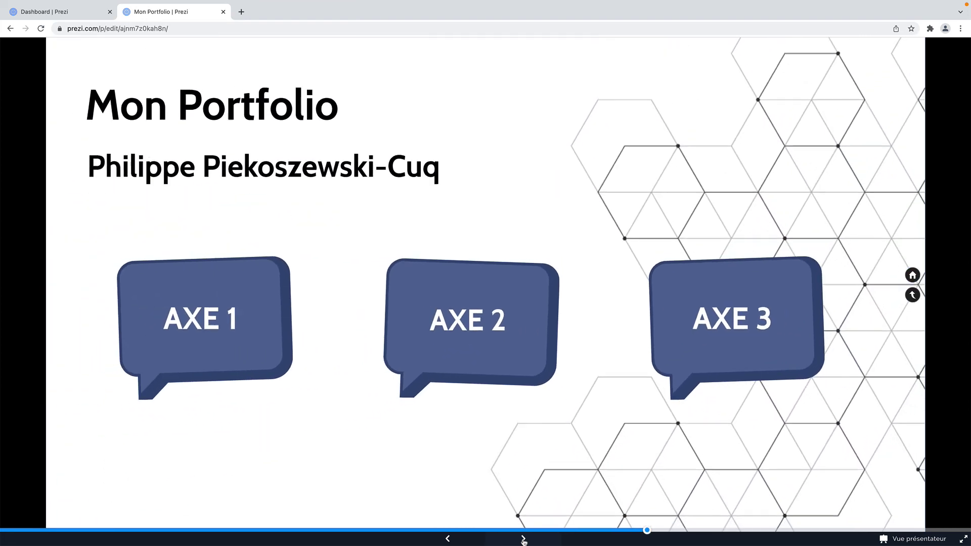
click(523, 539)
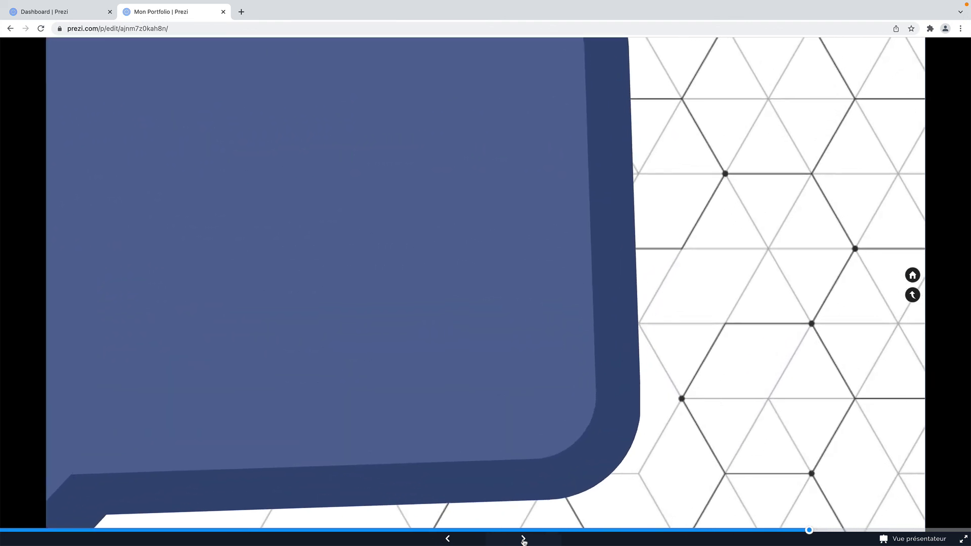
click(523, 540)
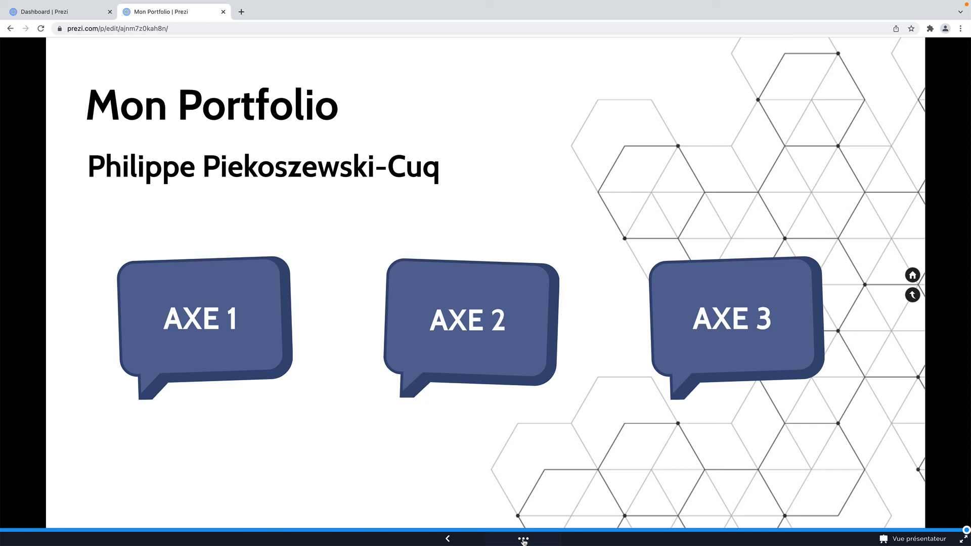
key(Escape)
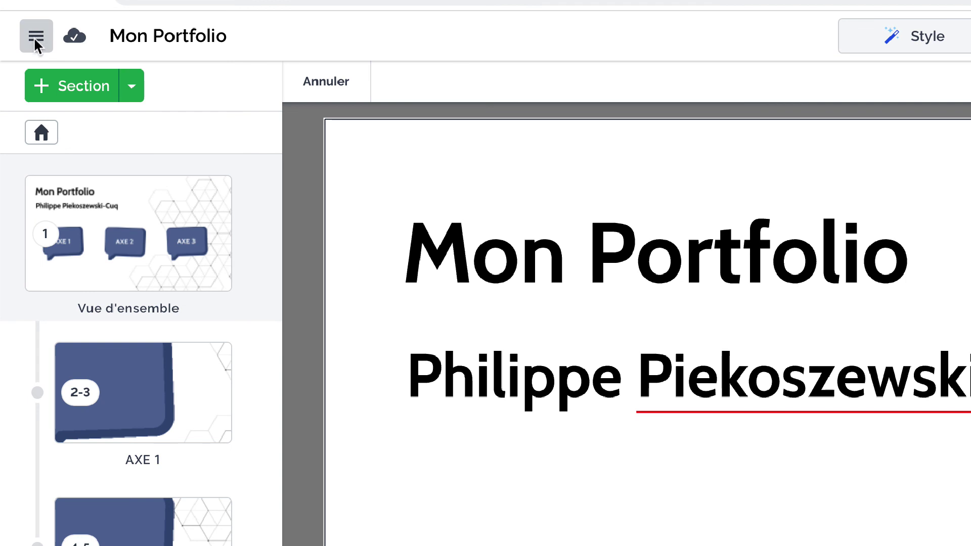
Save the Mon Portfolio presentation
click(33, 38)
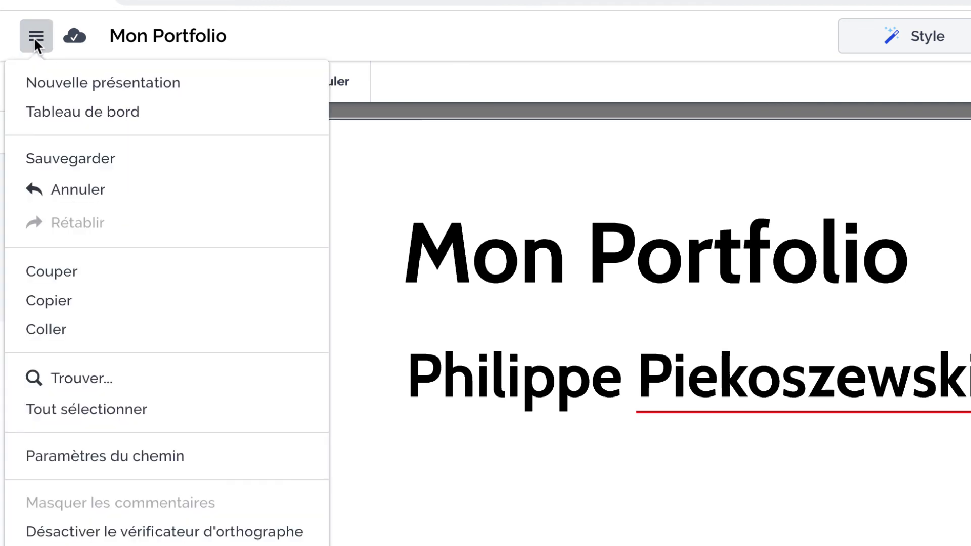
click(43, 164)
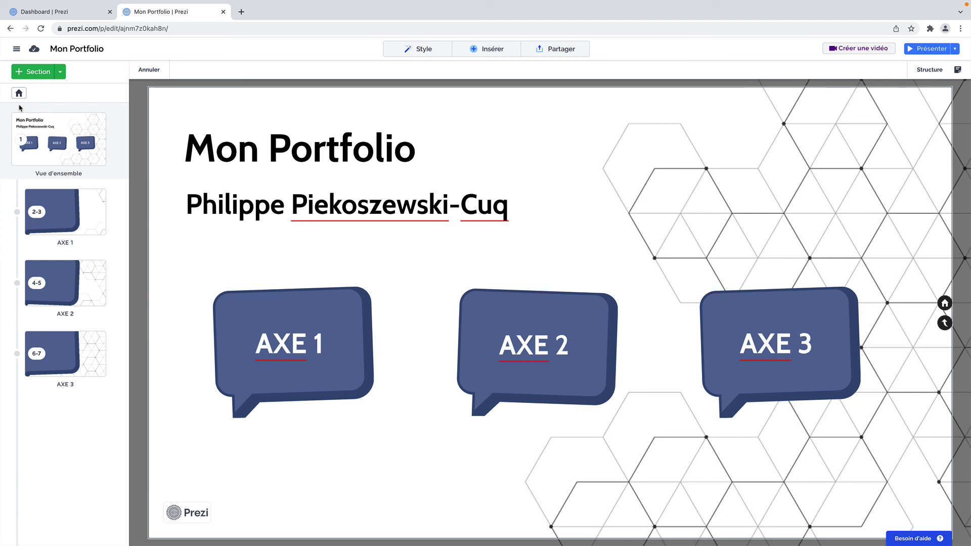
mouse_move(69, 207)
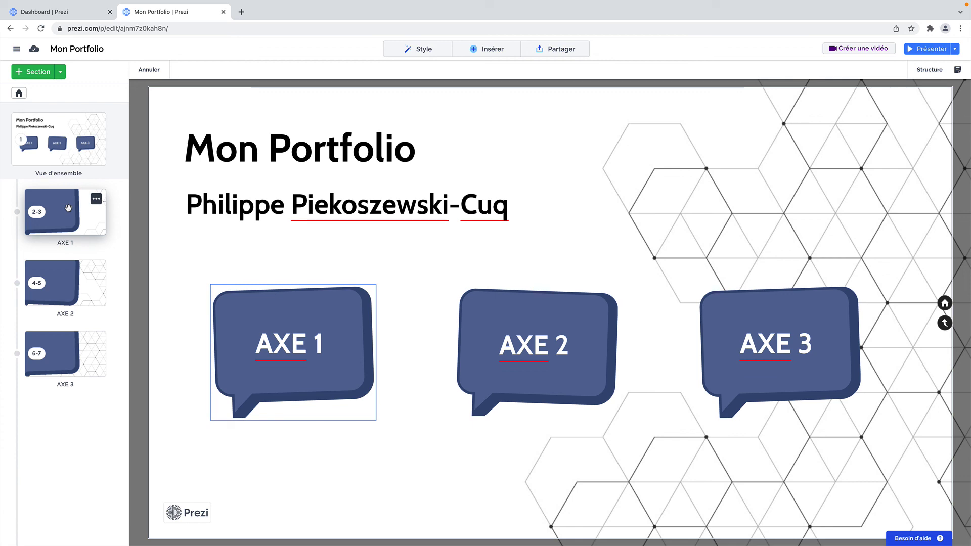